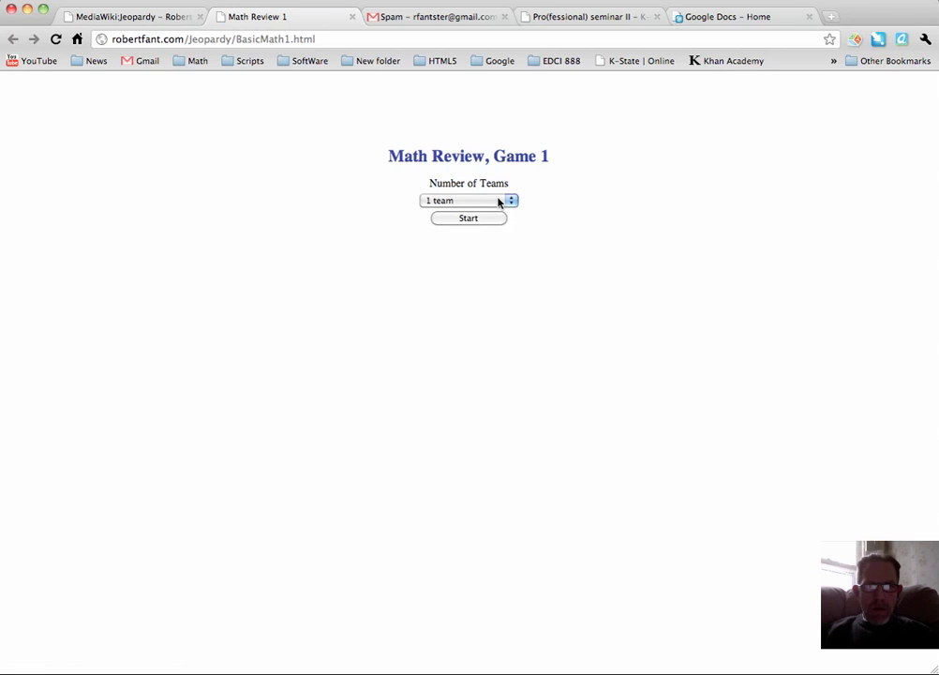
Step: Start the Math Review, Game 1 board with 3 teams
click(499, 202)
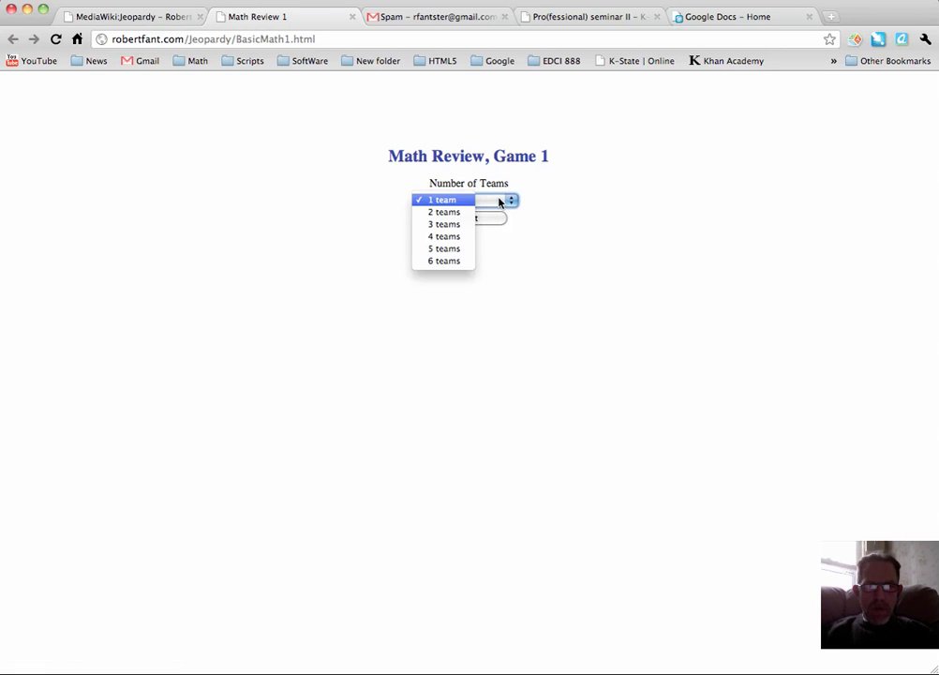
click(454, 225)
click(470, 218)
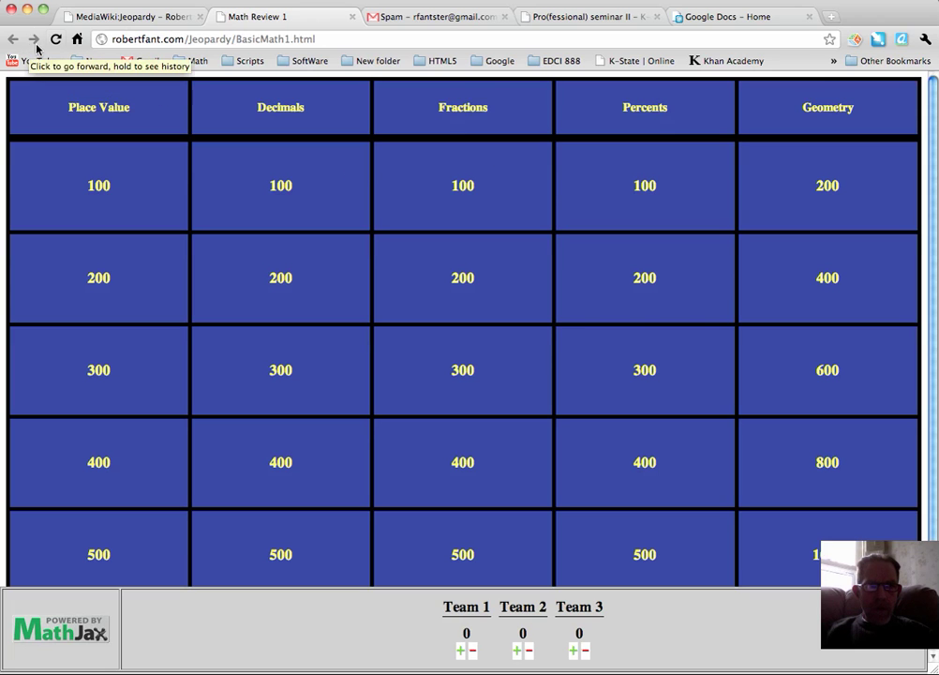
Step: Close this game, open Basic Math 2 from the Jeopardy Games page, and start it with 3 teams
click(350, 17)
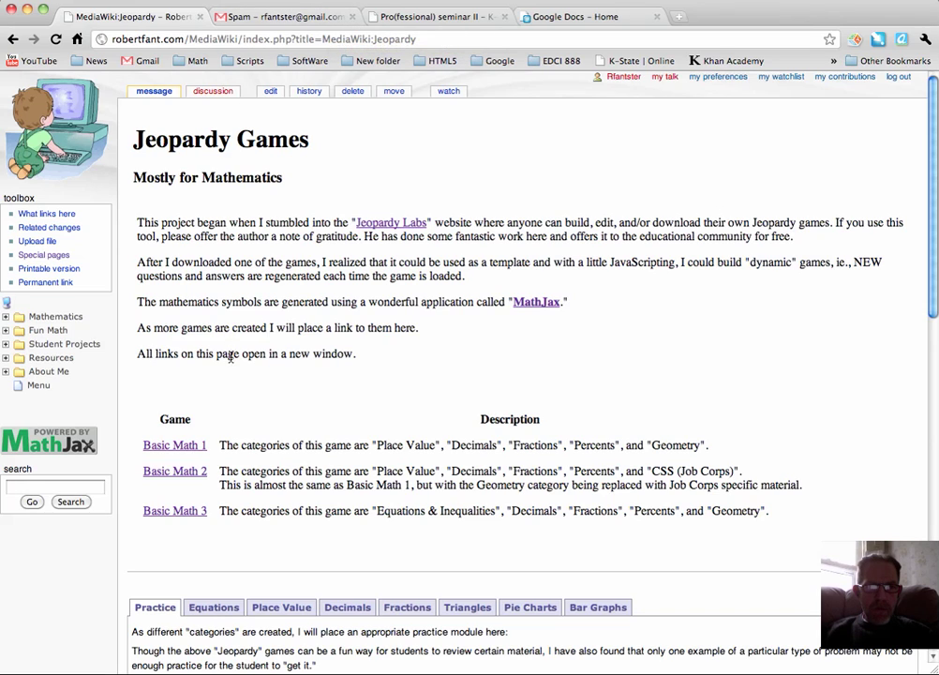
click(187, 478)
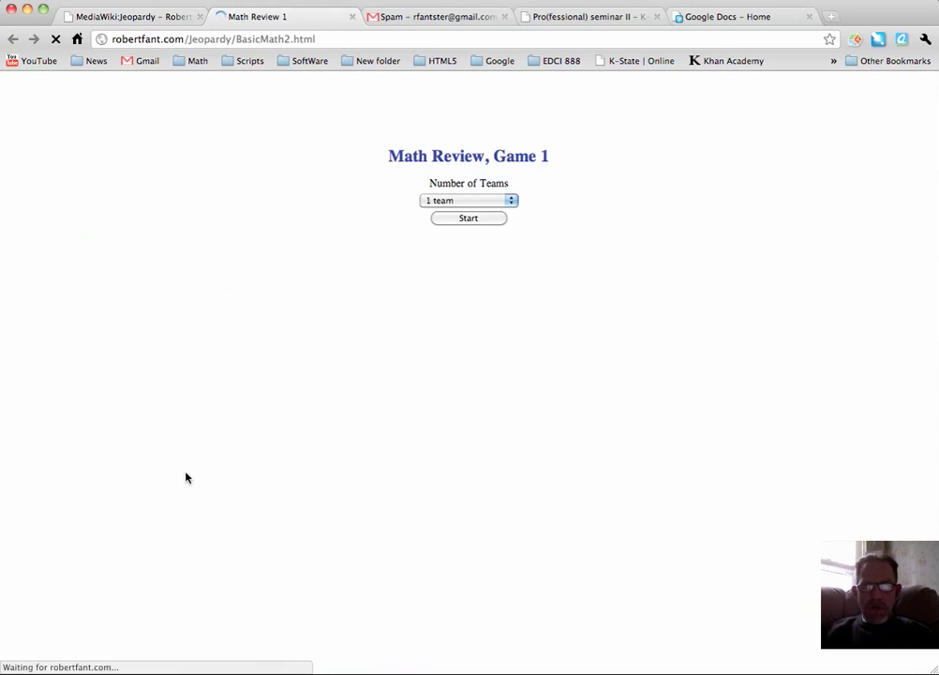
click(445, 203)
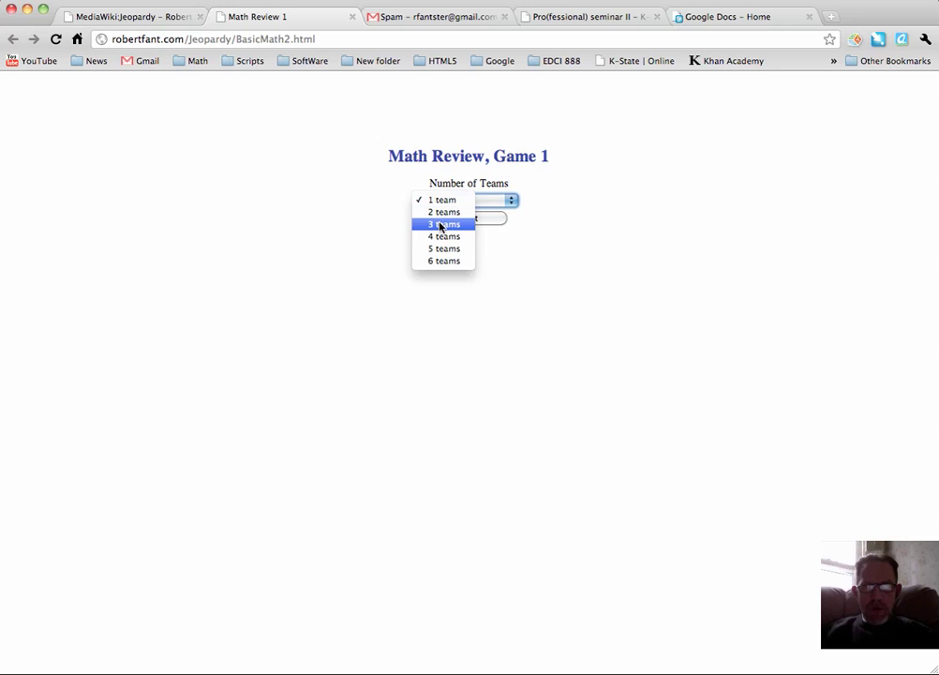
click(446, 224)
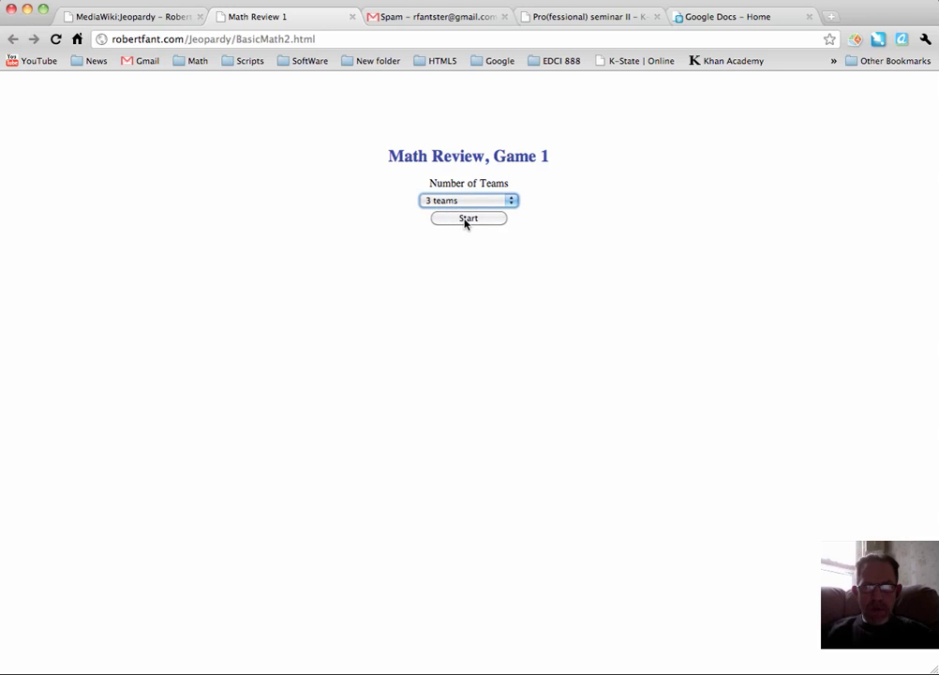
click(466, 220)
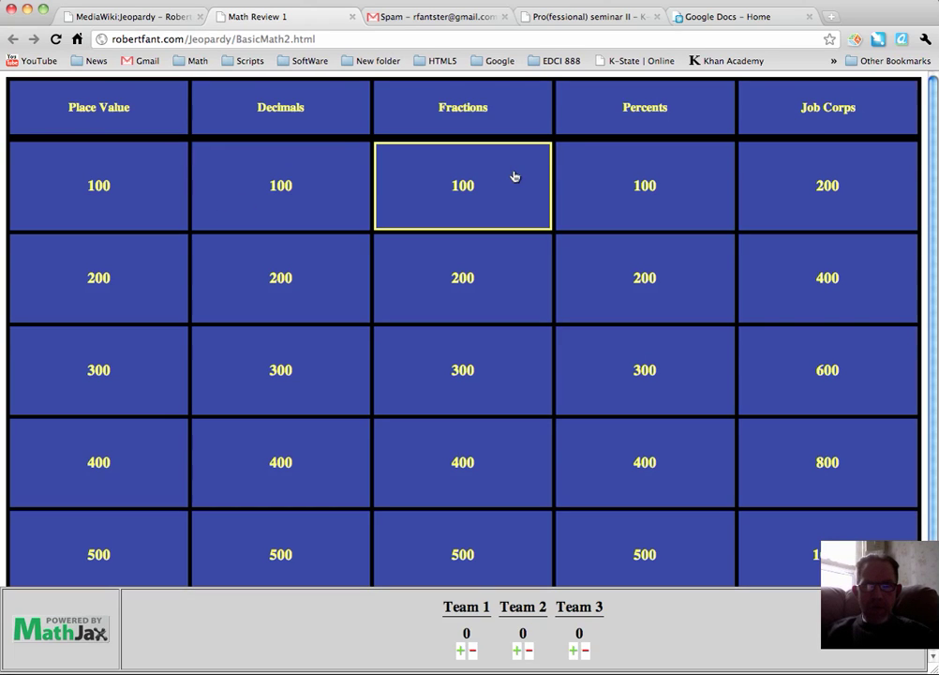
Step: View the Job Corps question worth 200 with its correct response, and return to the game board
click(828, 191)
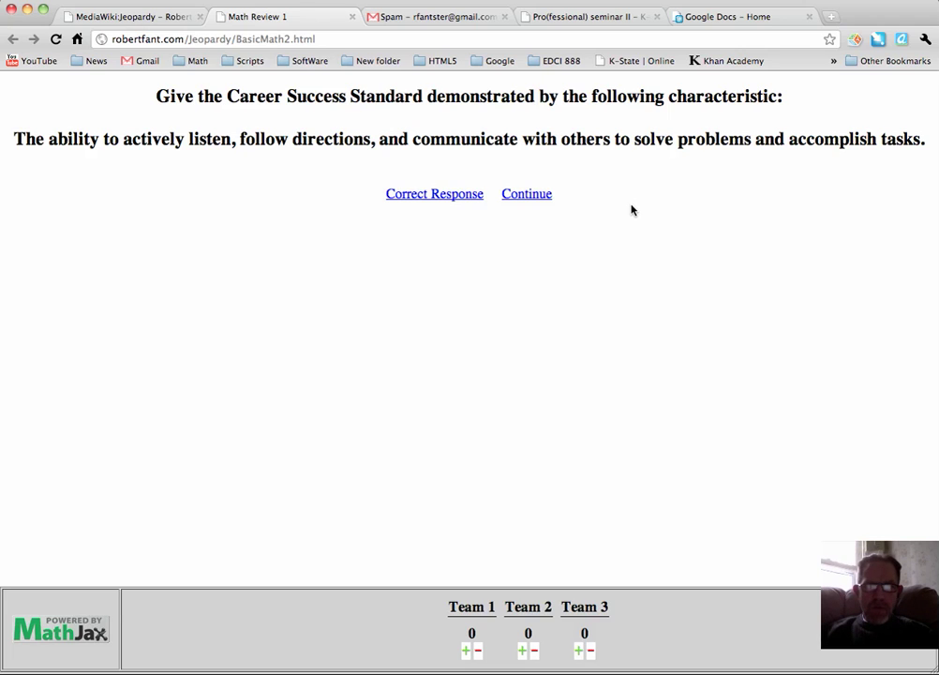
click(463, 202)
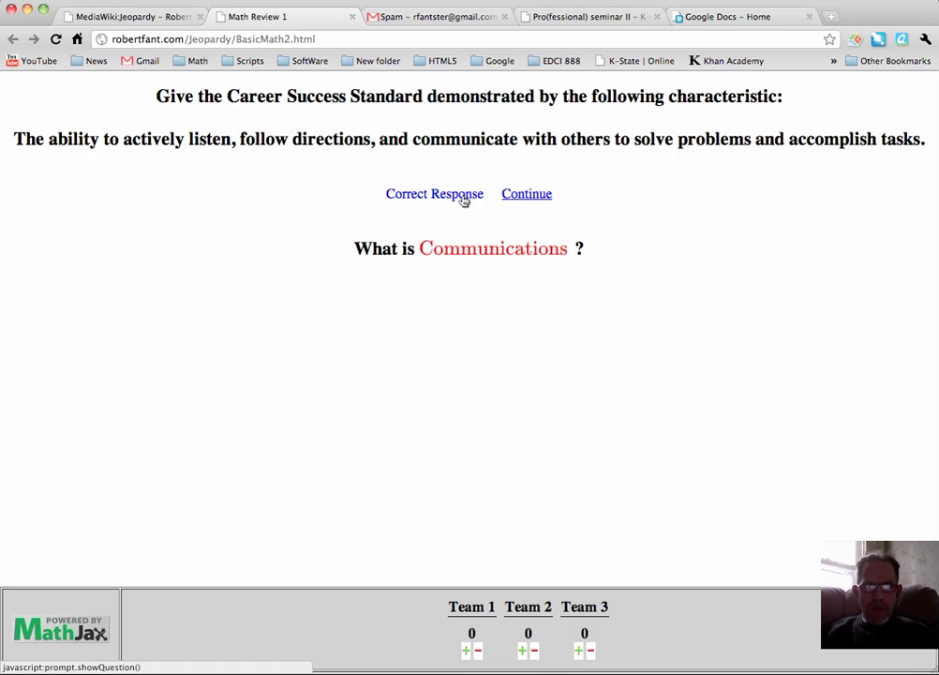
click(530, 195)
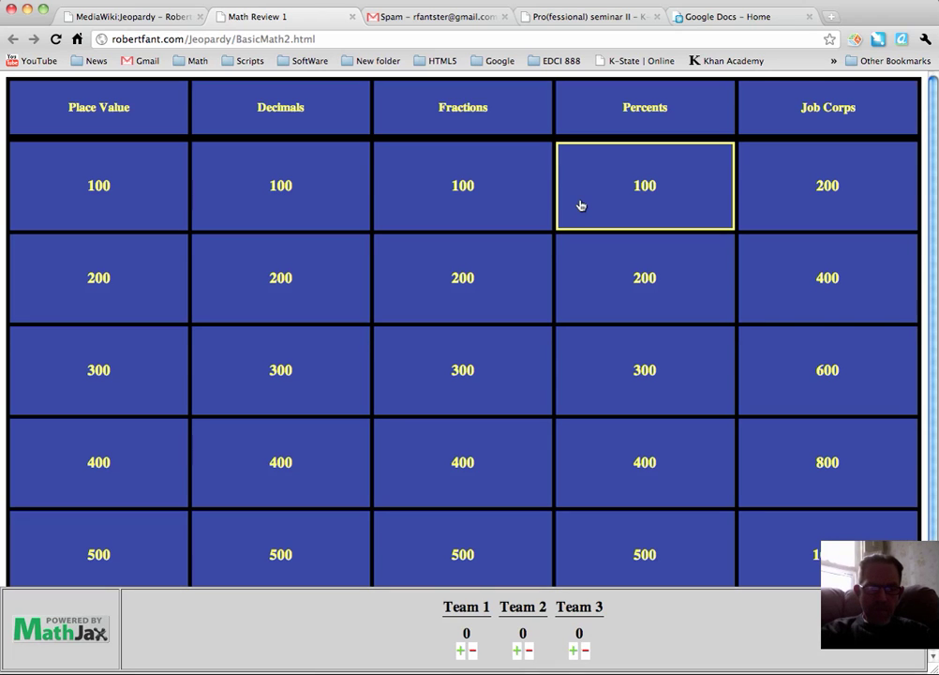
Step: Reload Basic Math 2, restart it with 3 teams, and view the Job Corps question worth 200 with its answer
key(super+r)
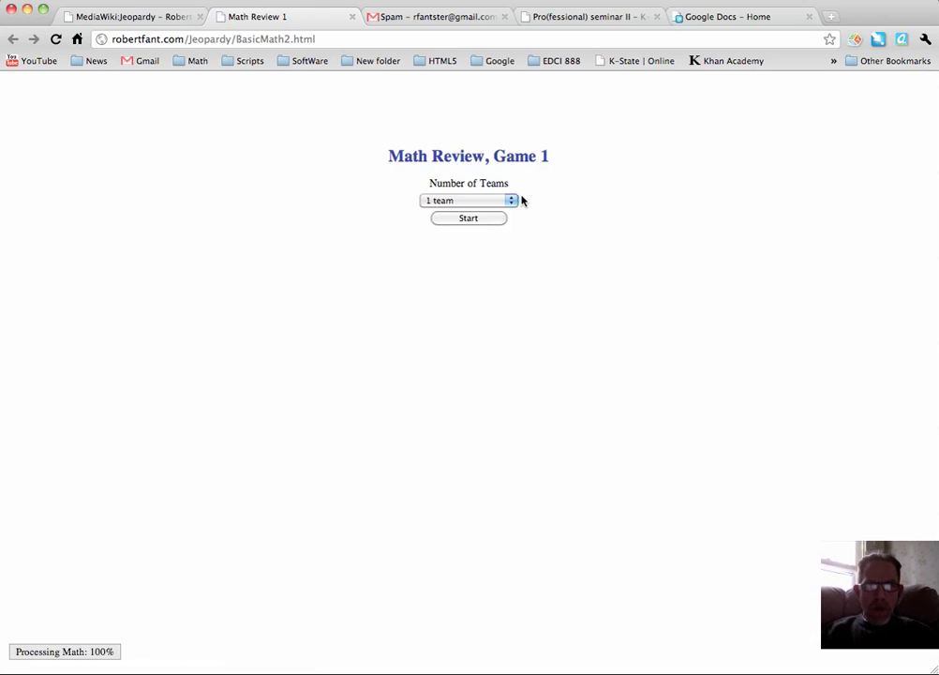
click(512, 201)
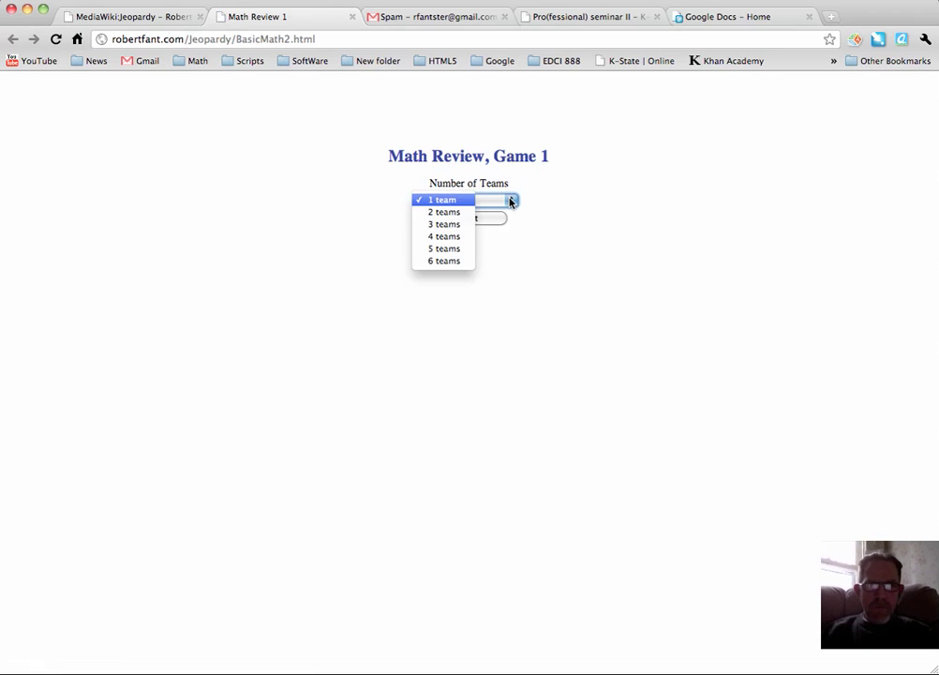
click(447, 224)
click(482, 222)
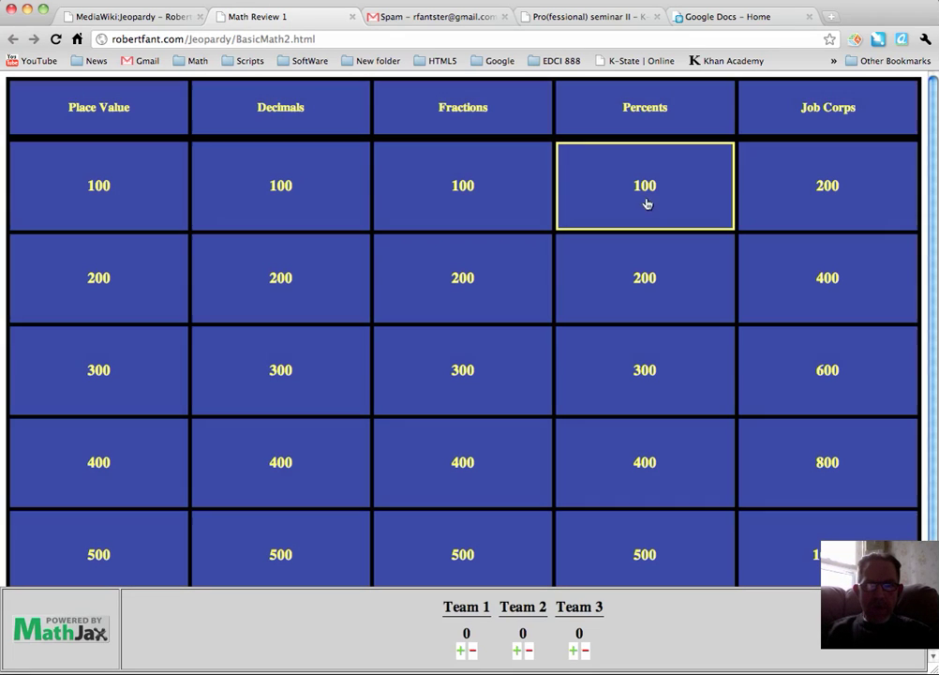
click(822, 190)
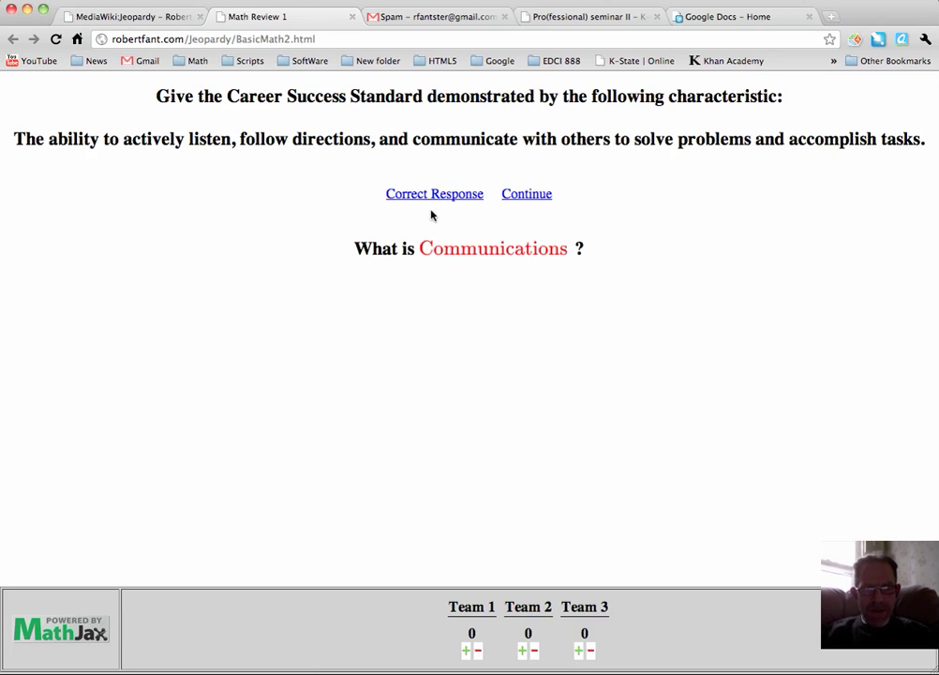
Step: Reload Basic Math 2 once more with 1 team and view the regenerated Job Corps question worth 200 with its answer
key(super+r)
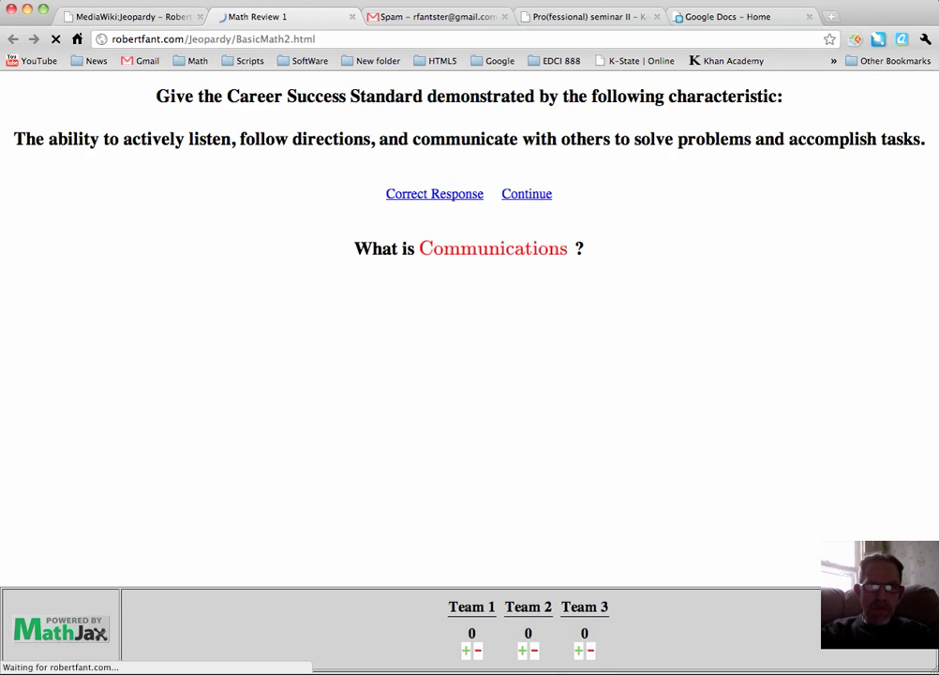
click(455, 220)
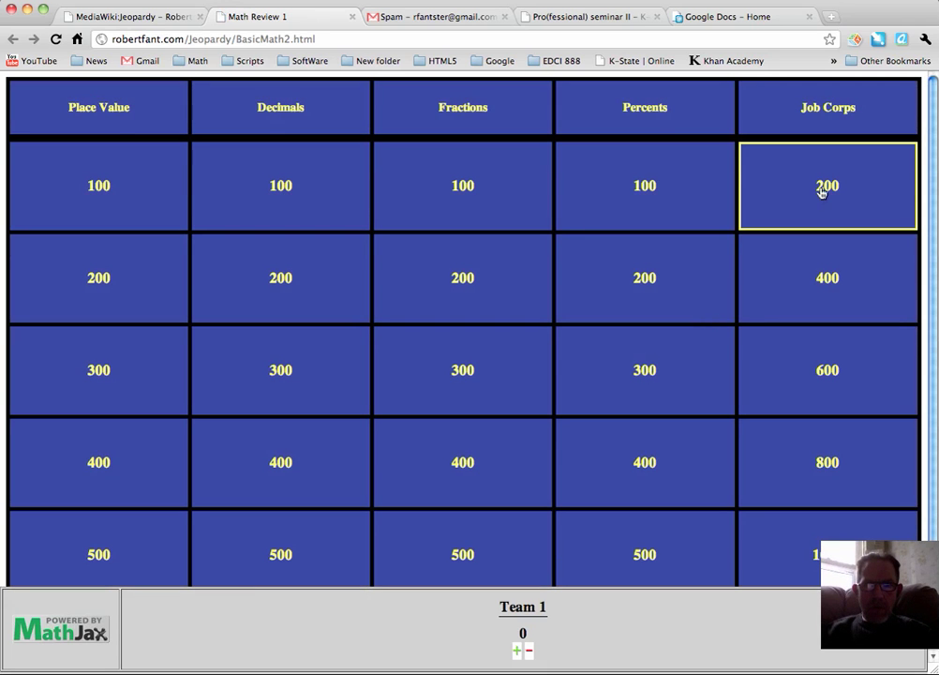
click(821, 191)
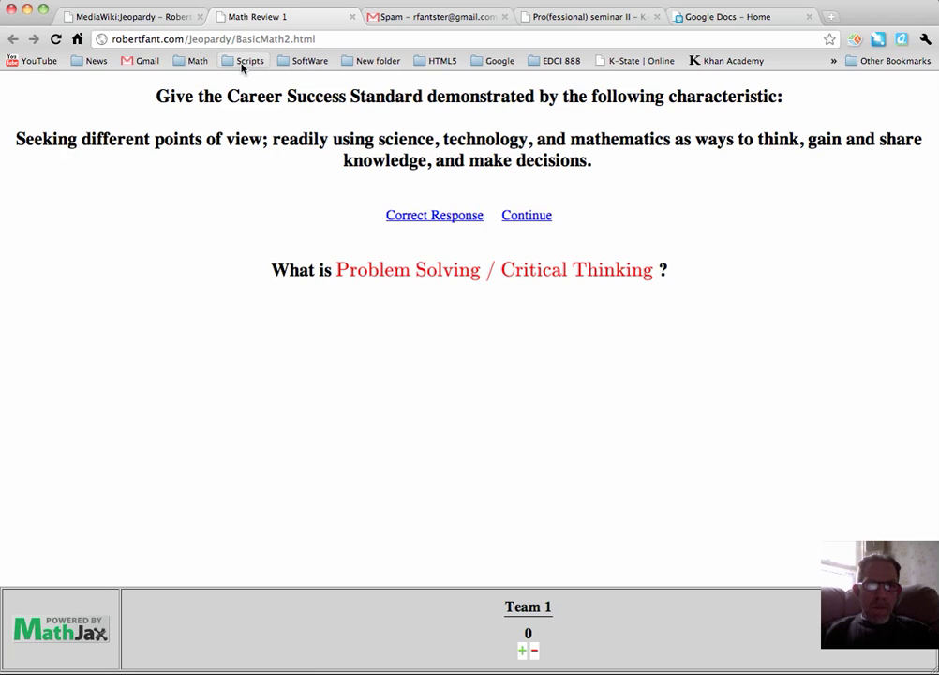
Step: Close the game and open the Drivers Ed Jeopardy Game document from the Google Docs home list
click(353, 17)
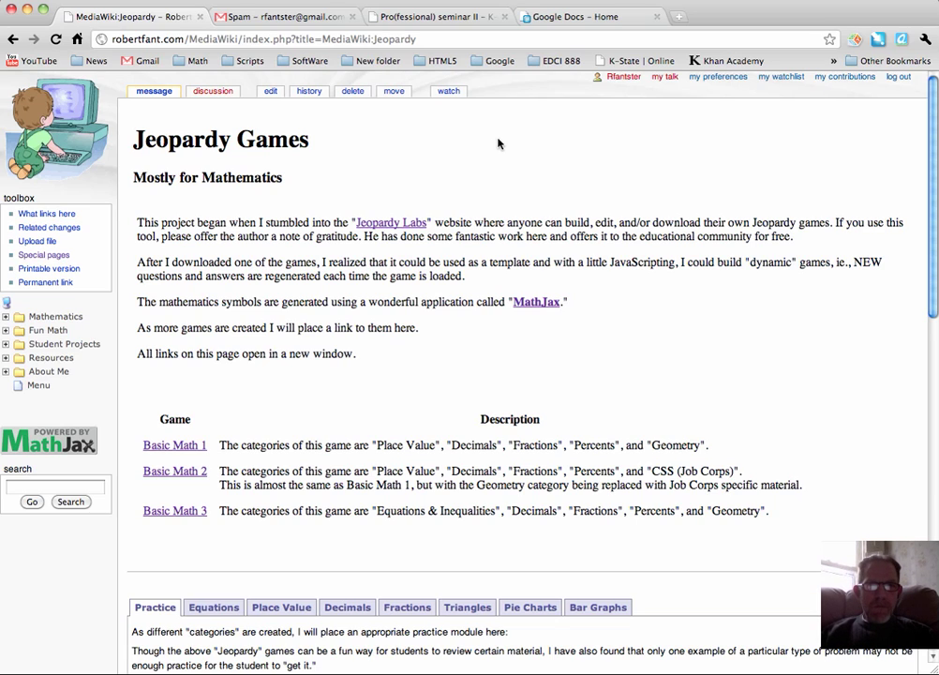
click(249, 19)
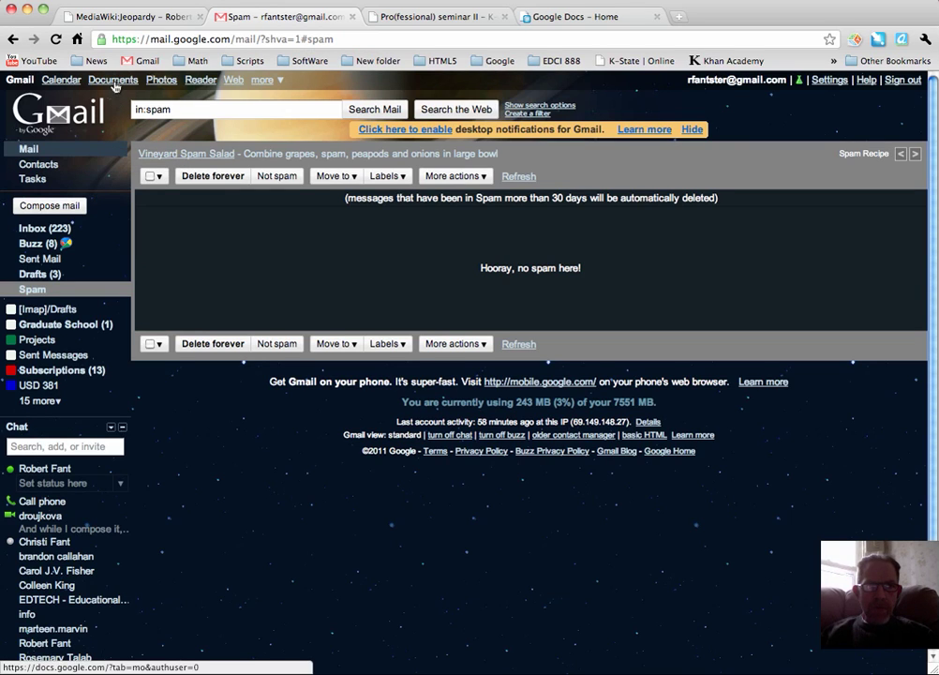
click(560, 19)
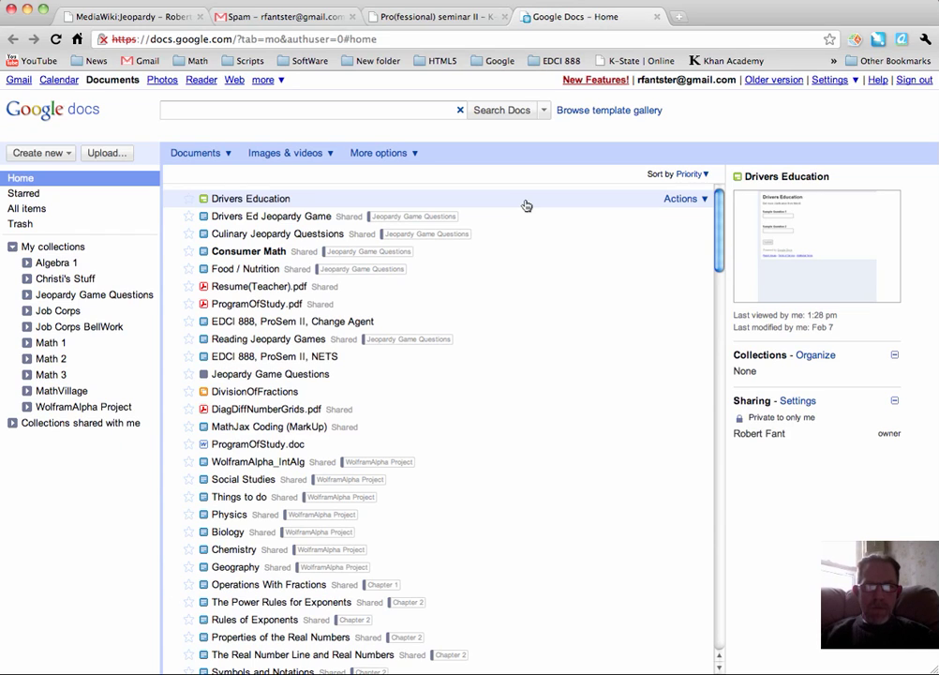
click(178, 220)
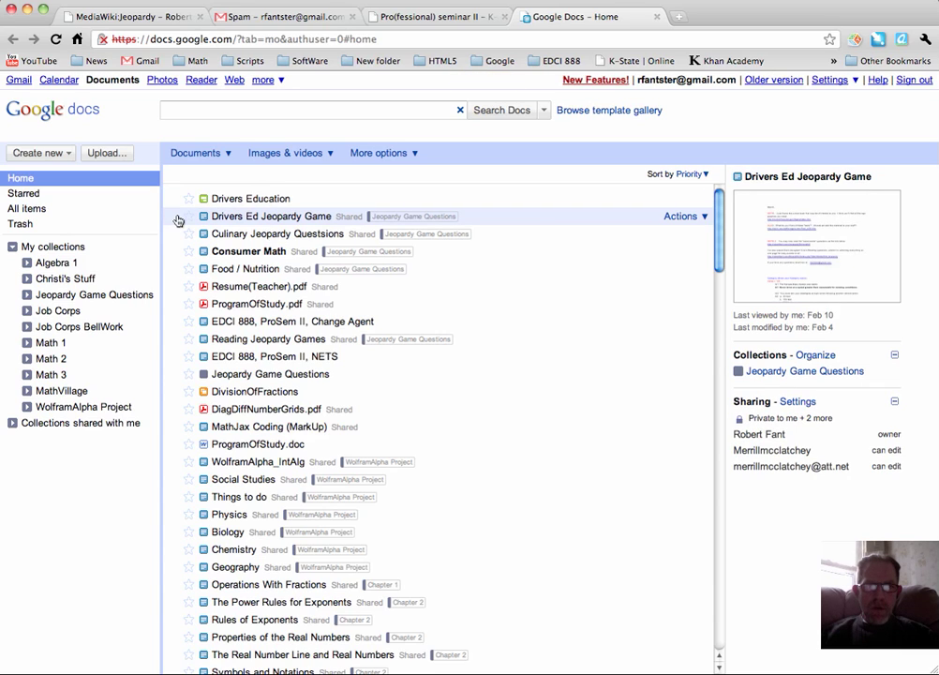
click(229, 220)
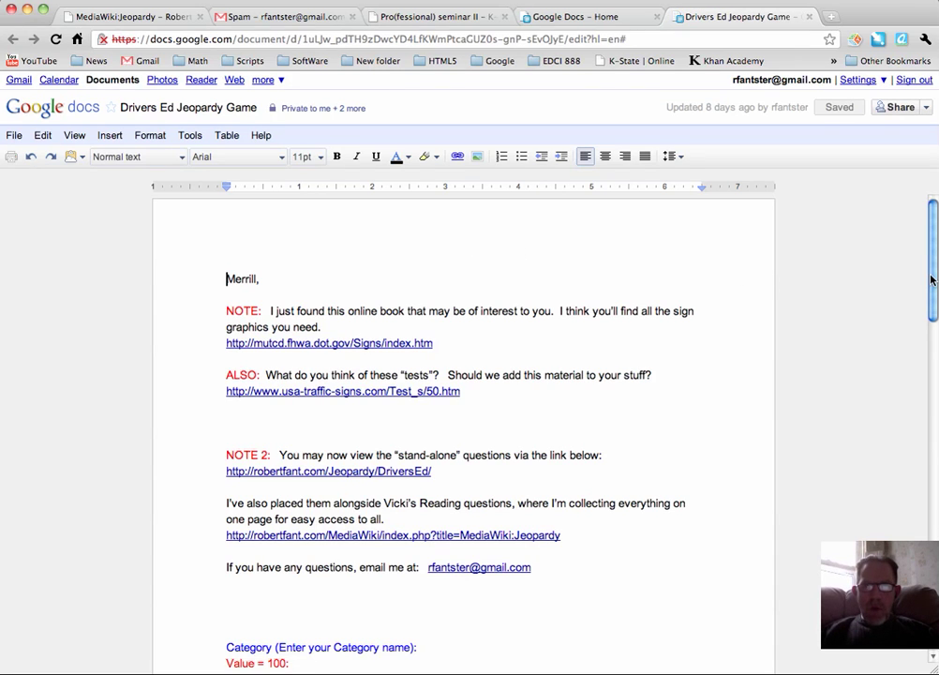
Step: Highlight the category, Value = 100 and first question lines of the question template in the document, then clear the highlight
drag(931, 279, 934, 387)
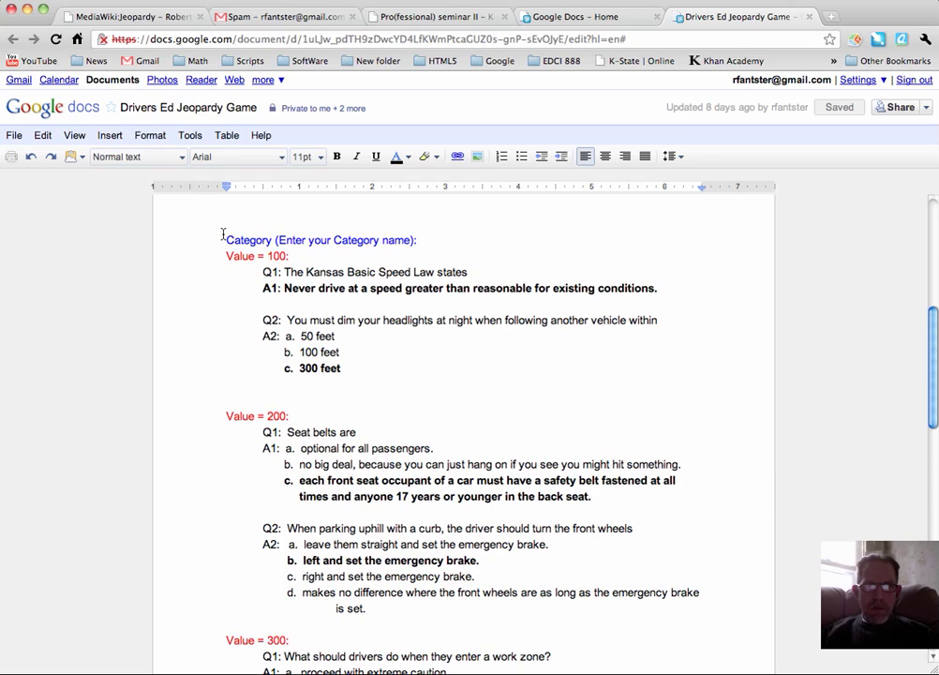
drag(226, 239, 241, 284)
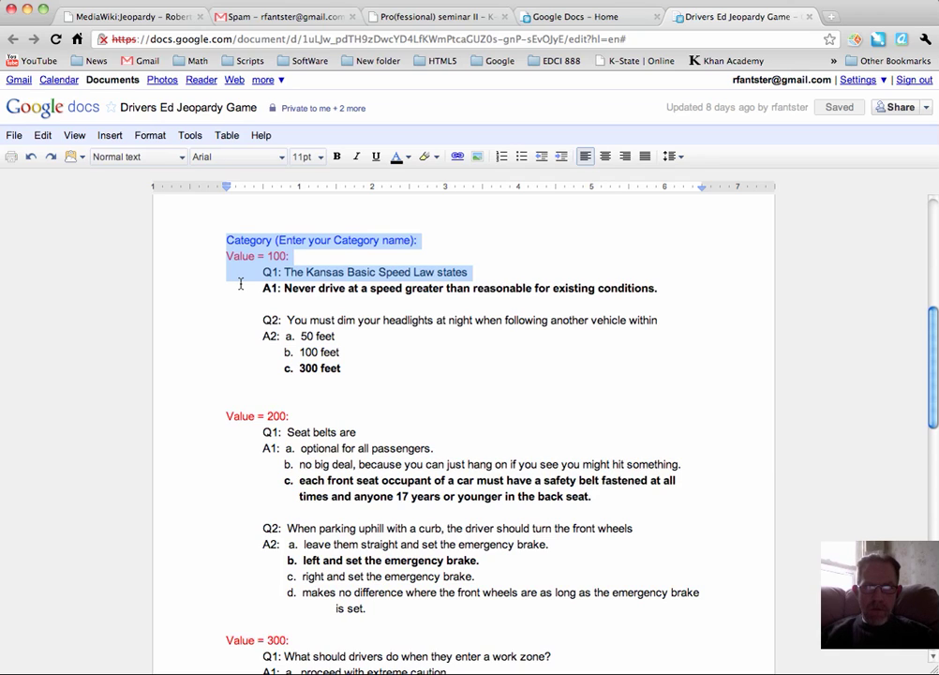
drag(240, 284, 243, 295)
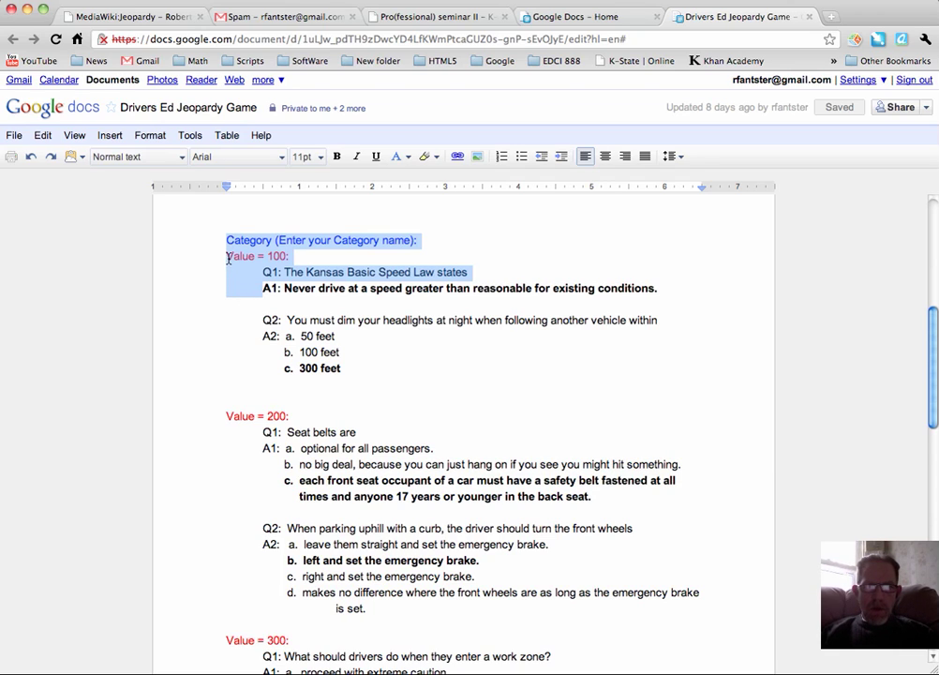
click(227, 256)
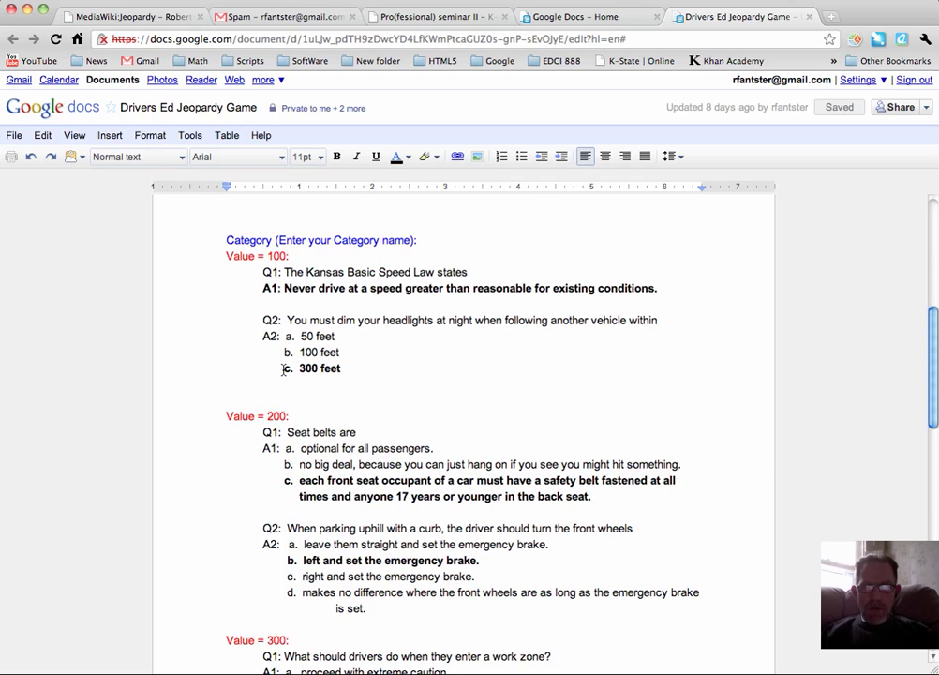
Step: Highlight the bold correct answer "c. 300 feet" under the second question of Value = 100, then deselect it
drag(283, 369, 343, 370)
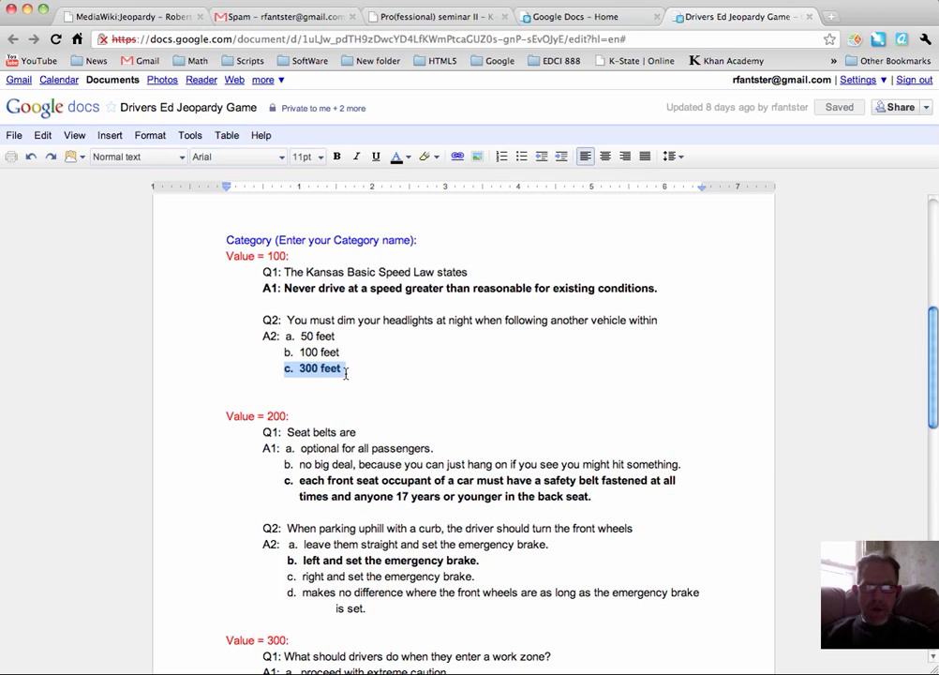
key(super+b)
click(365, 368)
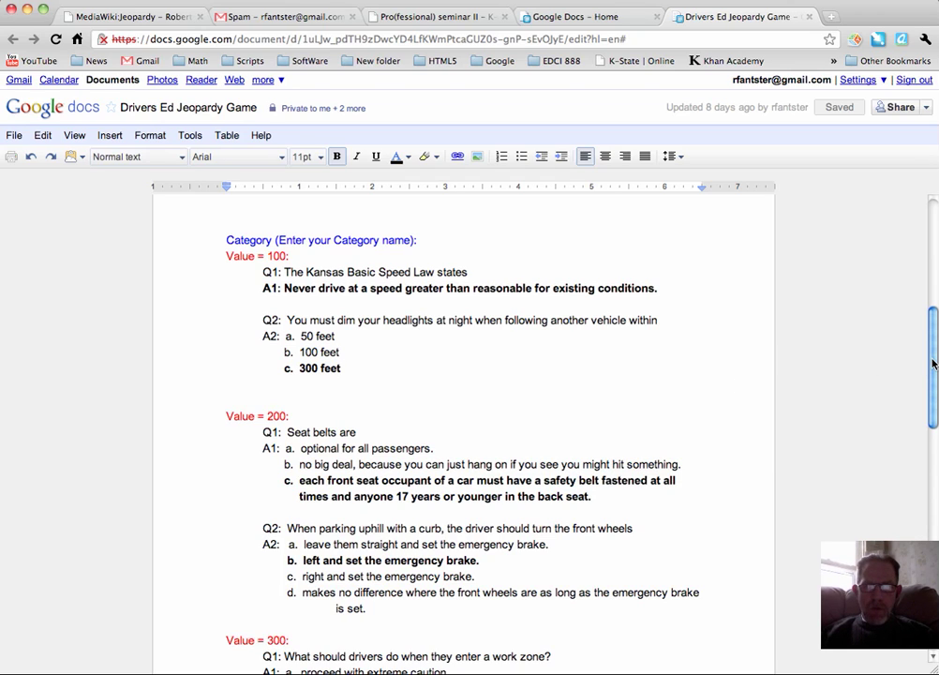
Step: Review the remaining questions down to the stop sign picture after Value = 500, and return to the document's opening notes
drag(934, 364, 933, 568)
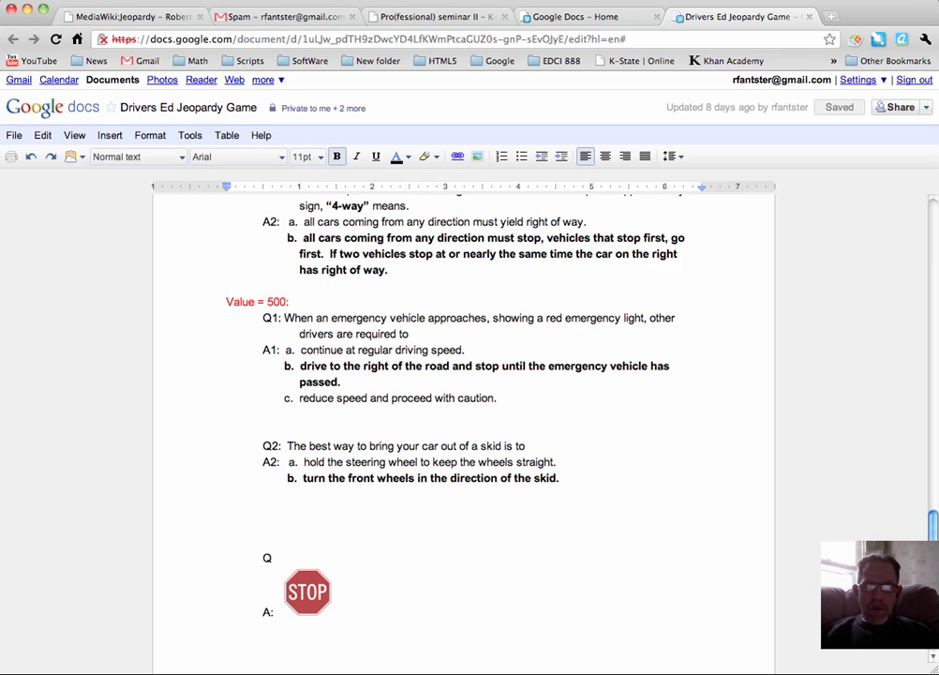
scroll(464, 413, down, 1)
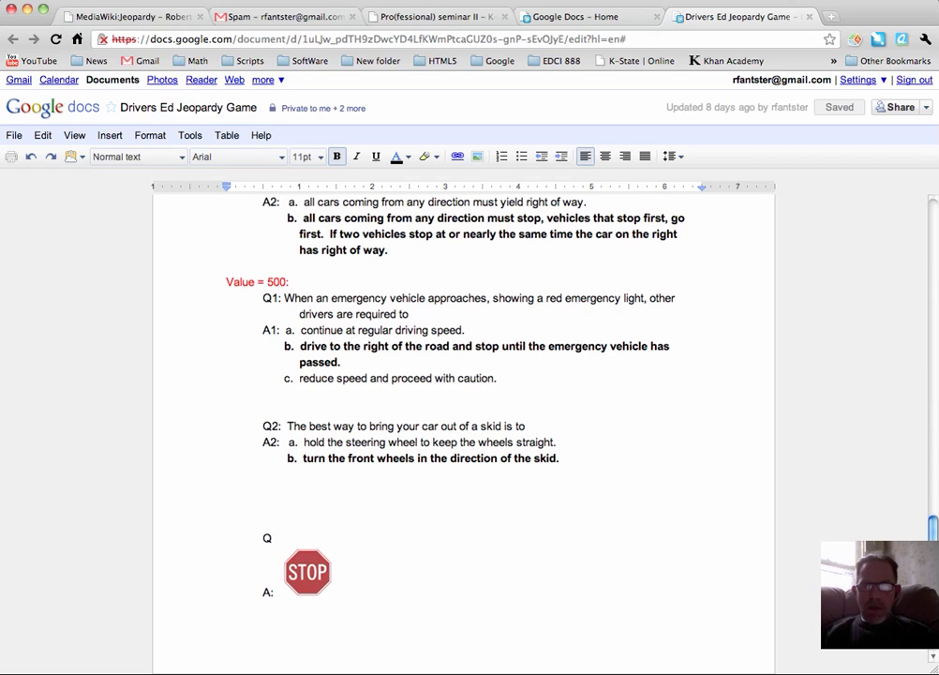
scroll(933, 487, up, 10)
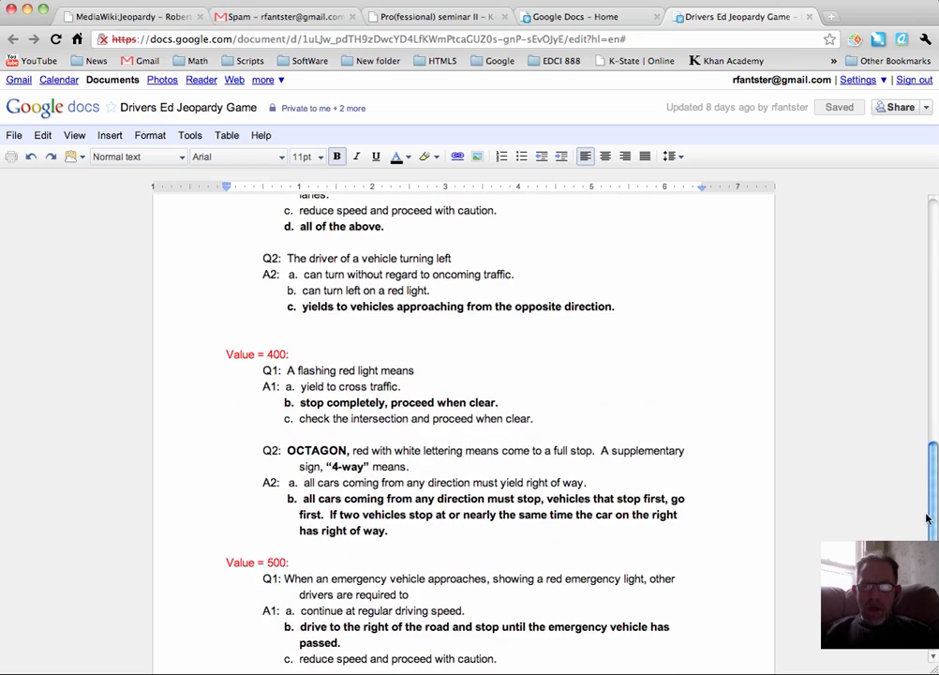
drag(932, 488, 933, 384)
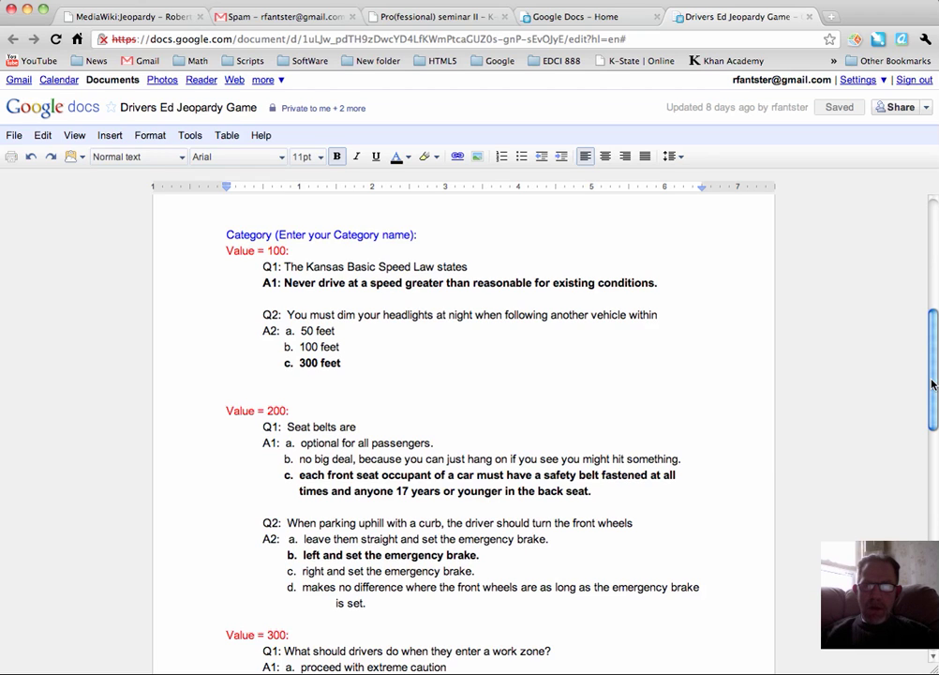
drag(932, 385, 933, 335)
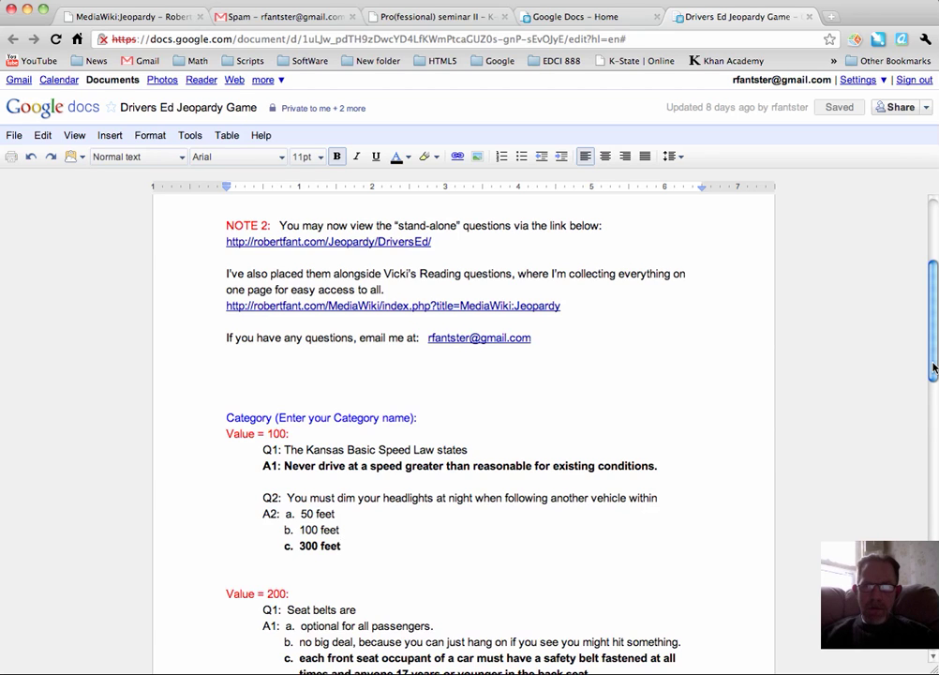
drag(933, 368, 933, 314)
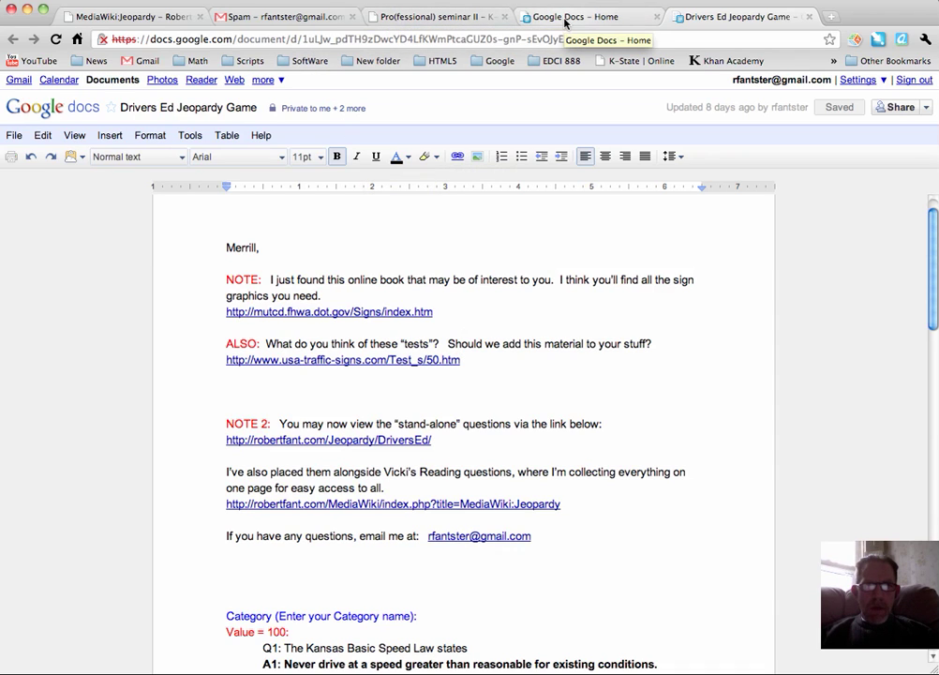
Step: On the Jeopardy Games wiki page, generate a new Driver's Ed. practice problem and show its answer
click(165, 19)
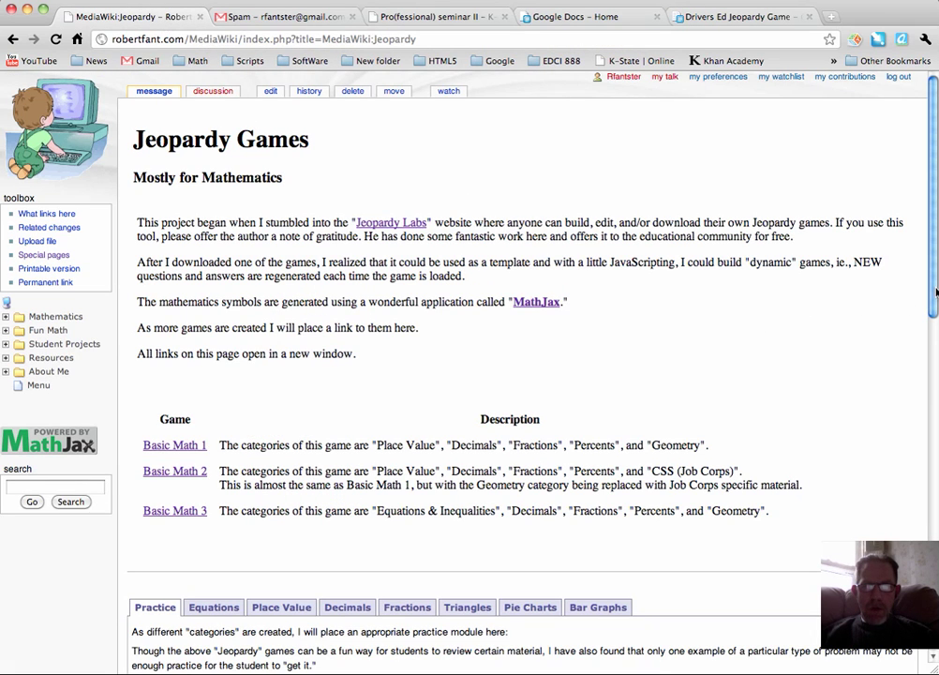
drag(935, 288, 935, 583)
scroll(735, 410, down, 2)
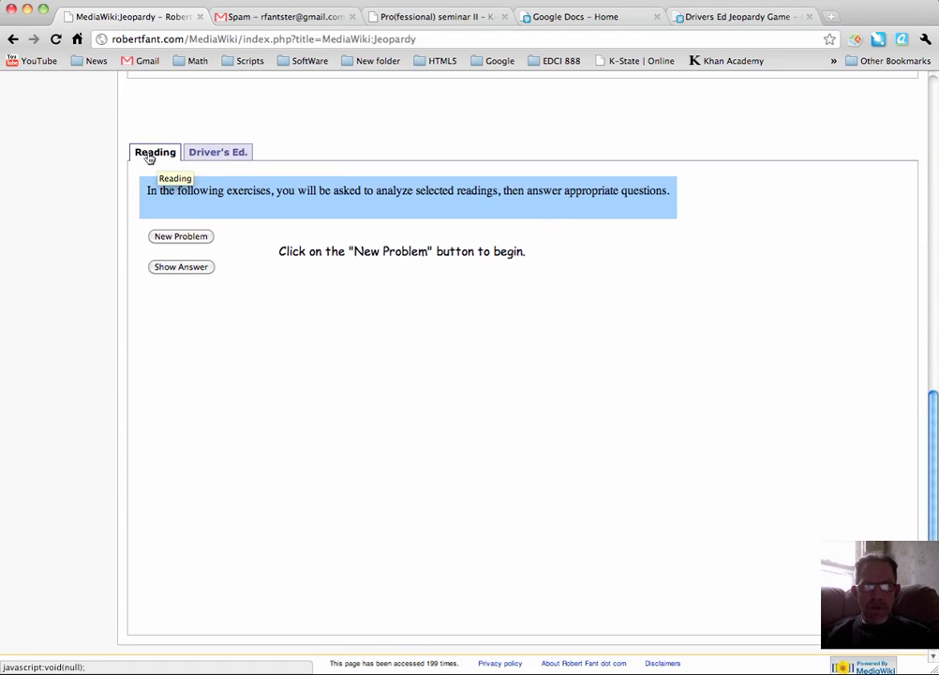
click(209, 158)
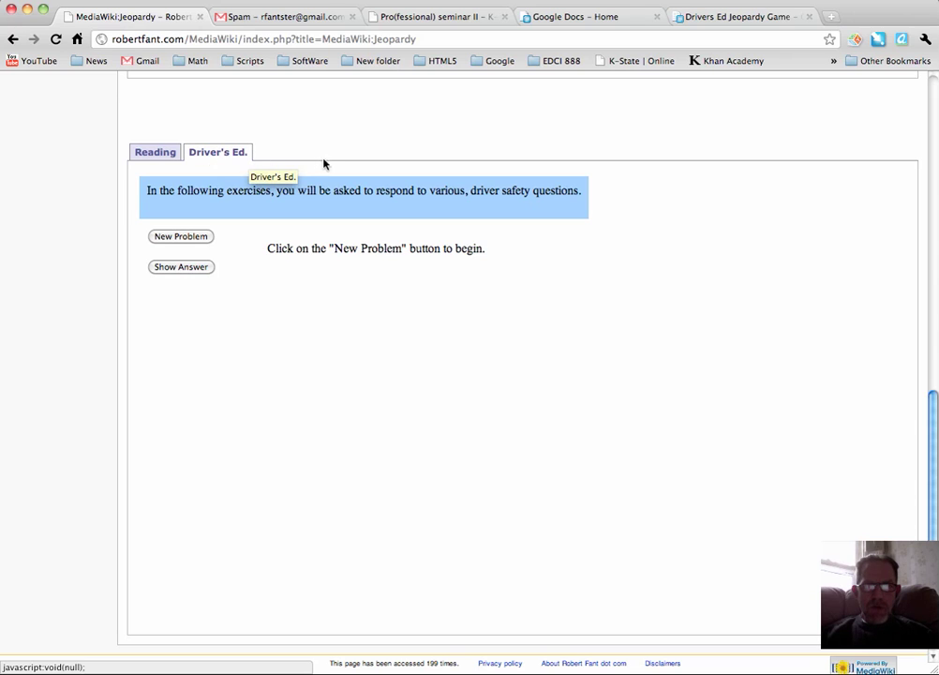
click(182, 236)
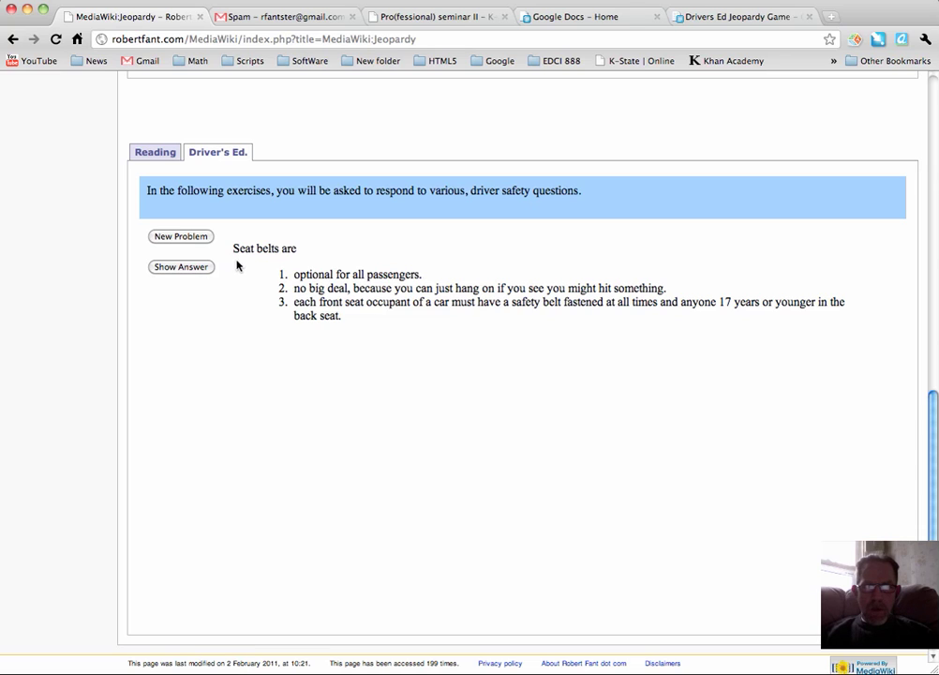
click(199, 269)
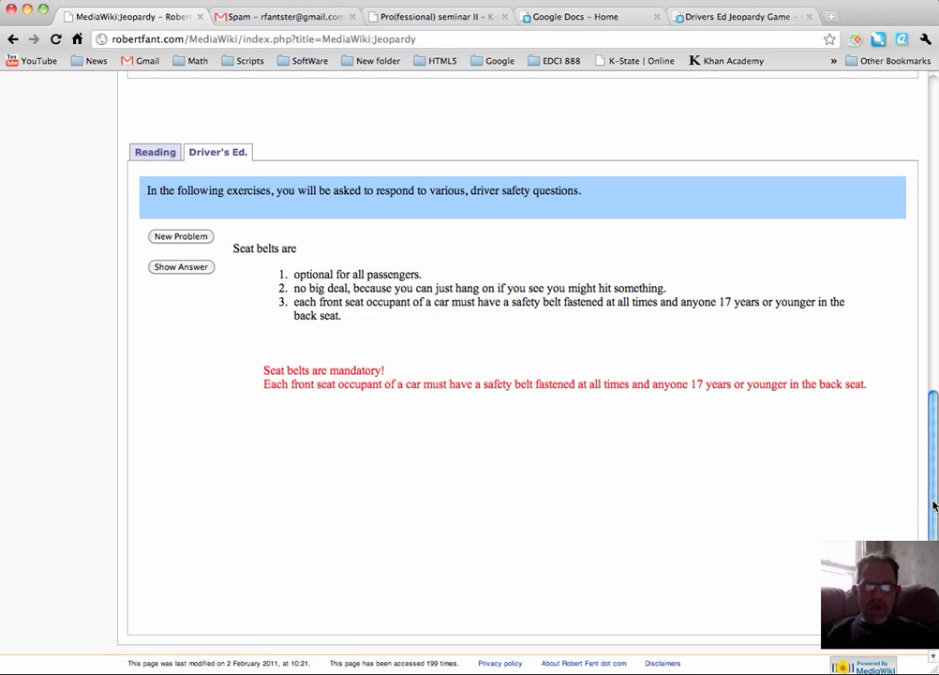
drag(932, 506, 932, 530)
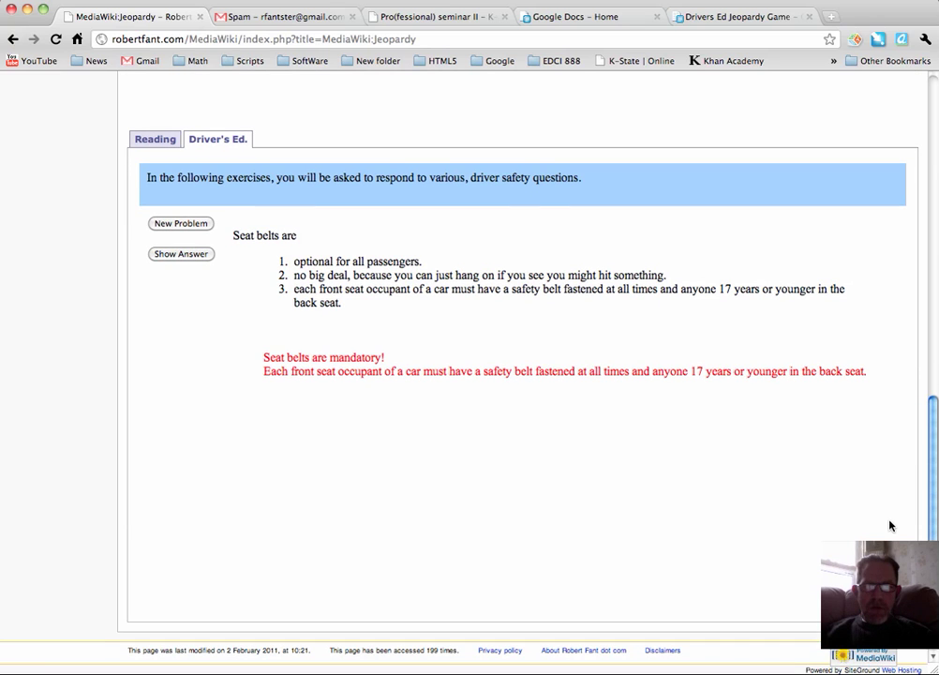